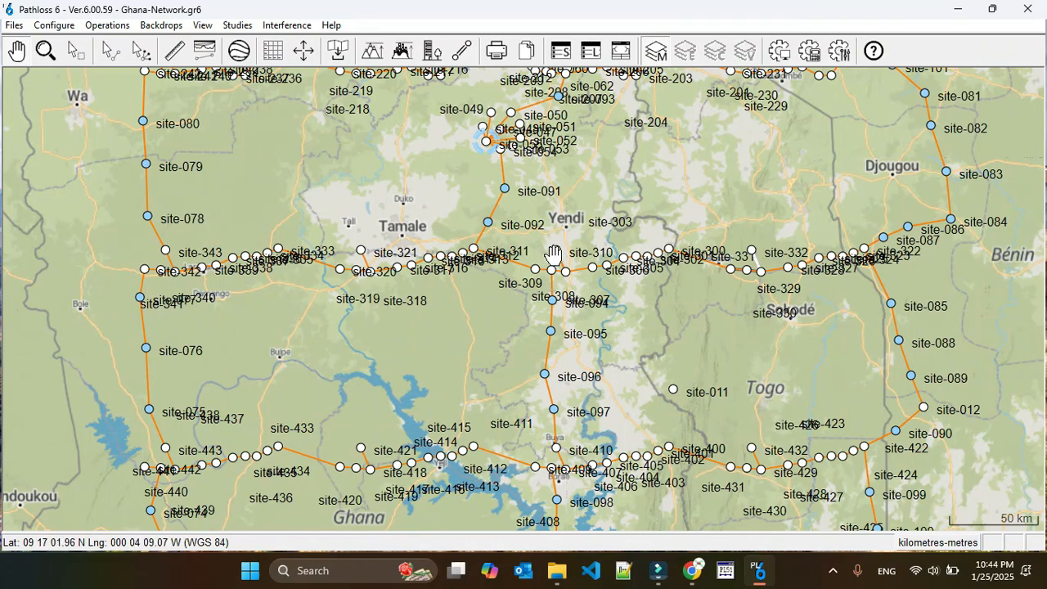
Step: Select the links joining site-307, site-306 and site-305 and review the Create Passive Repeater conditions and passive types
drag(624, 180, 643, 362)
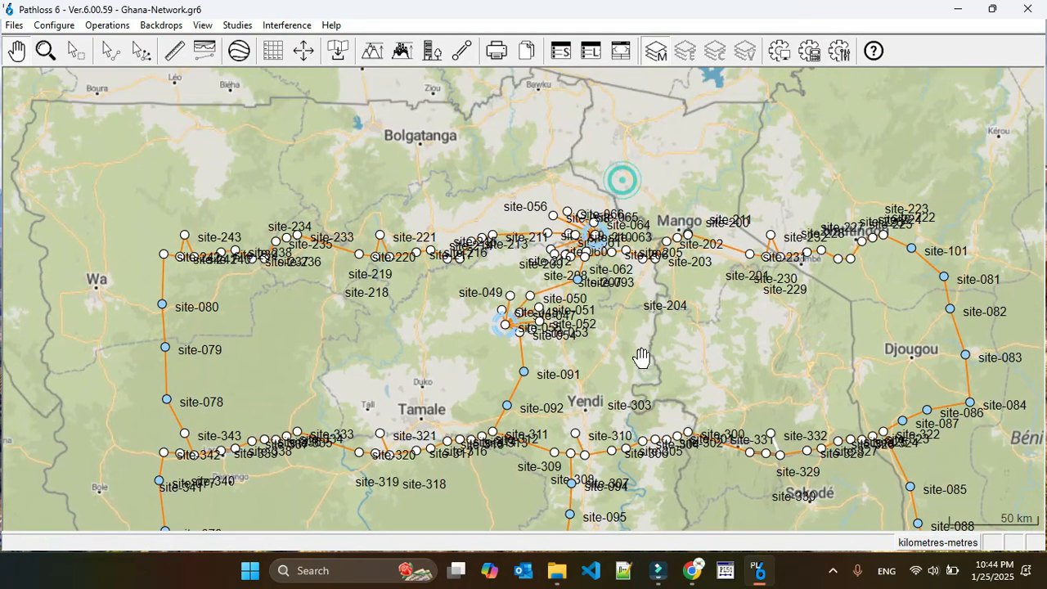
drag(744, 360, 709, 198)
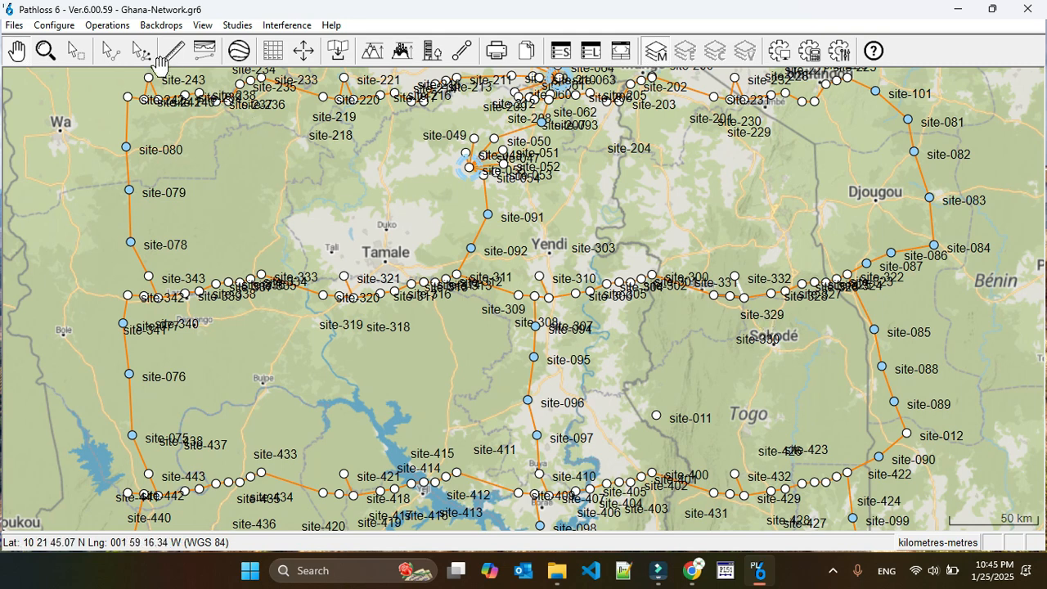
click(45, 50)
drag(613, 311, 532, 276)
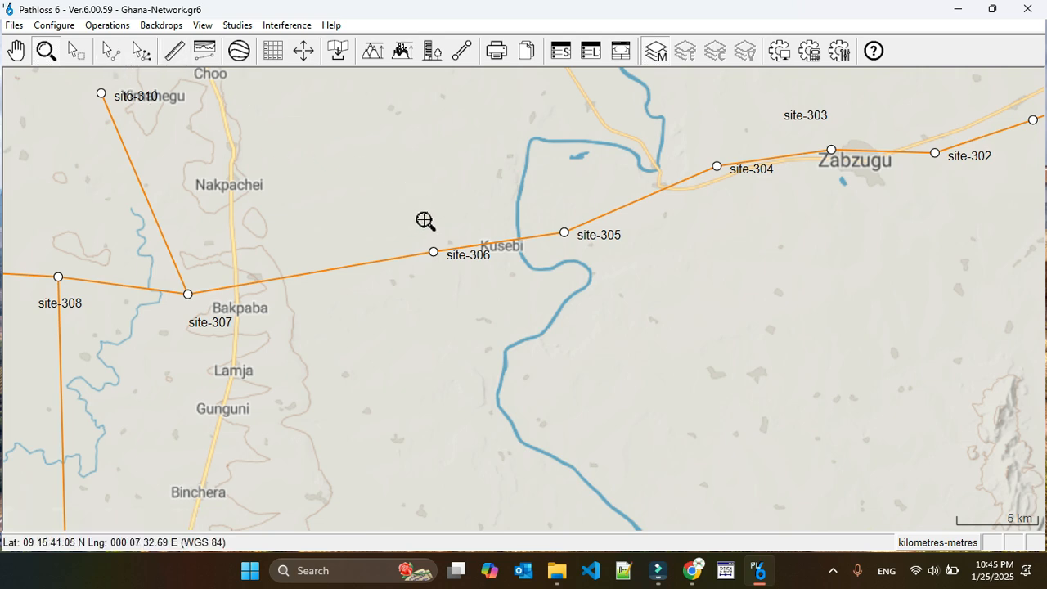
click(78, 52)
drag(181, 305, 577, 221)
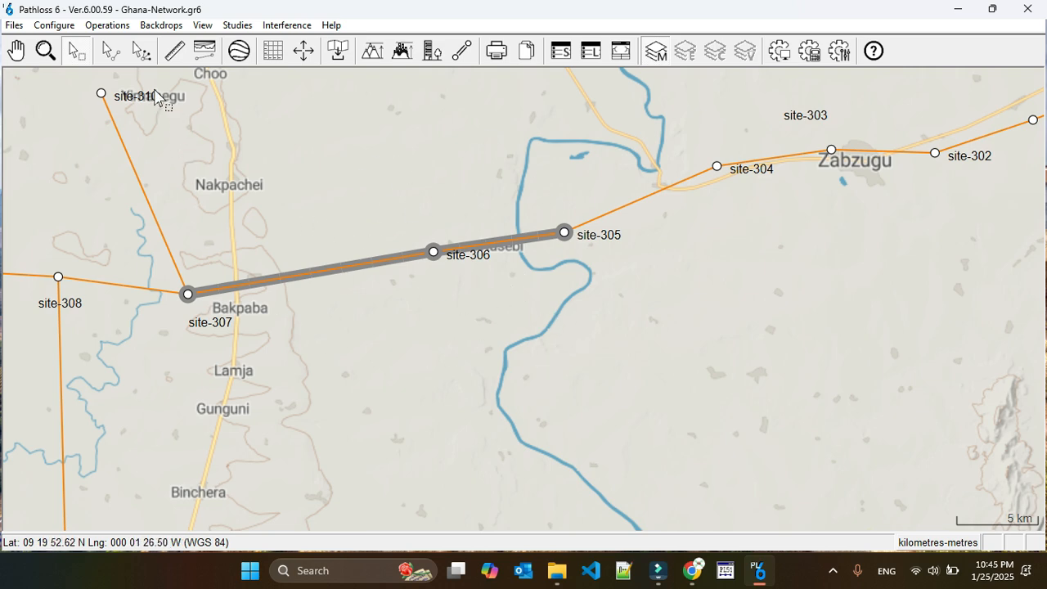
click(113, 26)
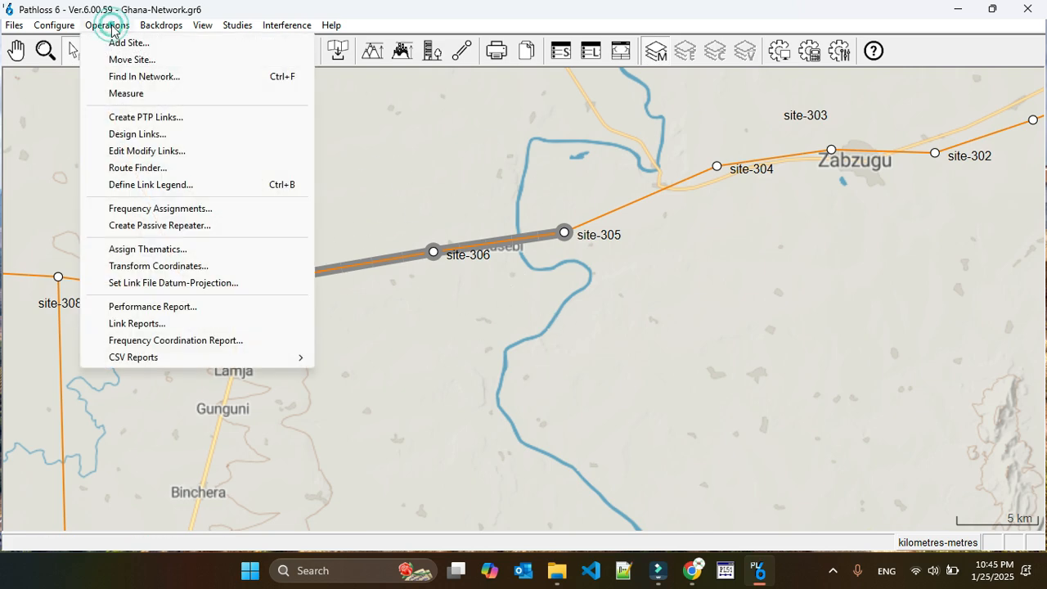
click(195, 233)
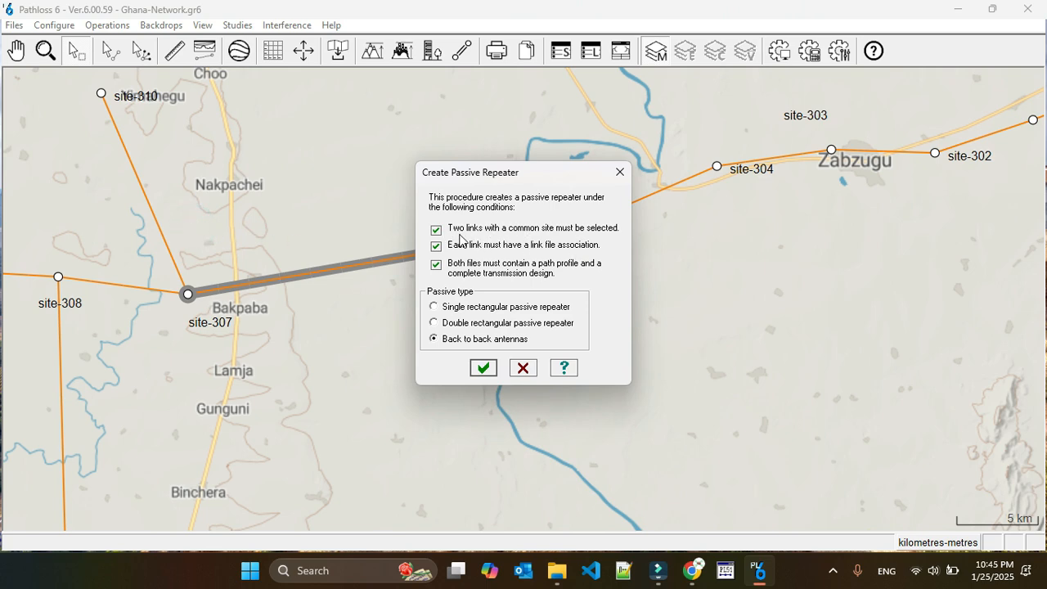
drag(537, 171, 781, 153)
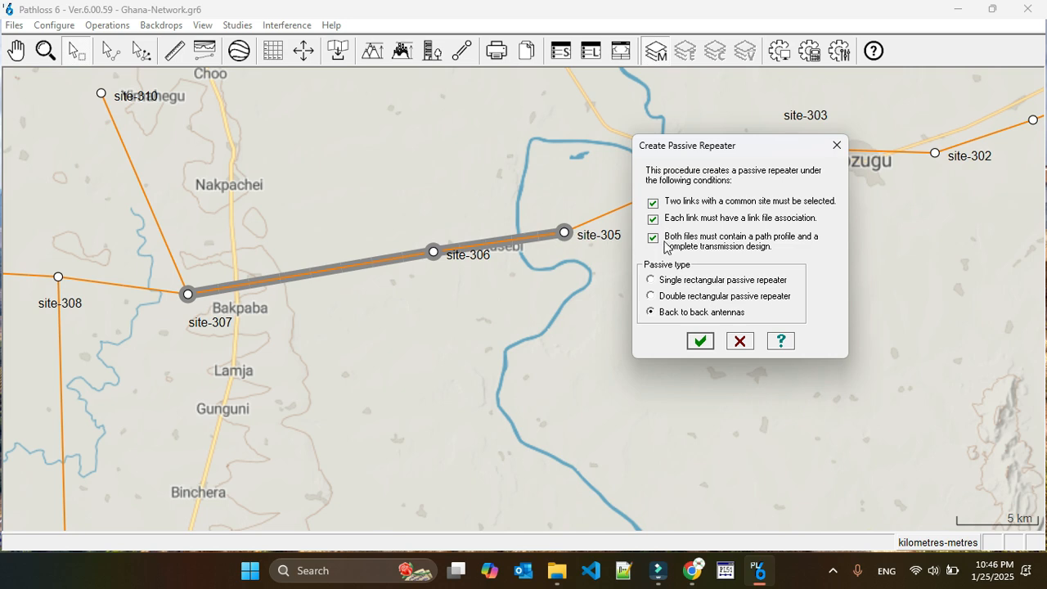
click(739, 341)
Step: Examine the transmission analysis of the link between site-307 and site-306, including its path profile and fade margins
right_click(357, 263)
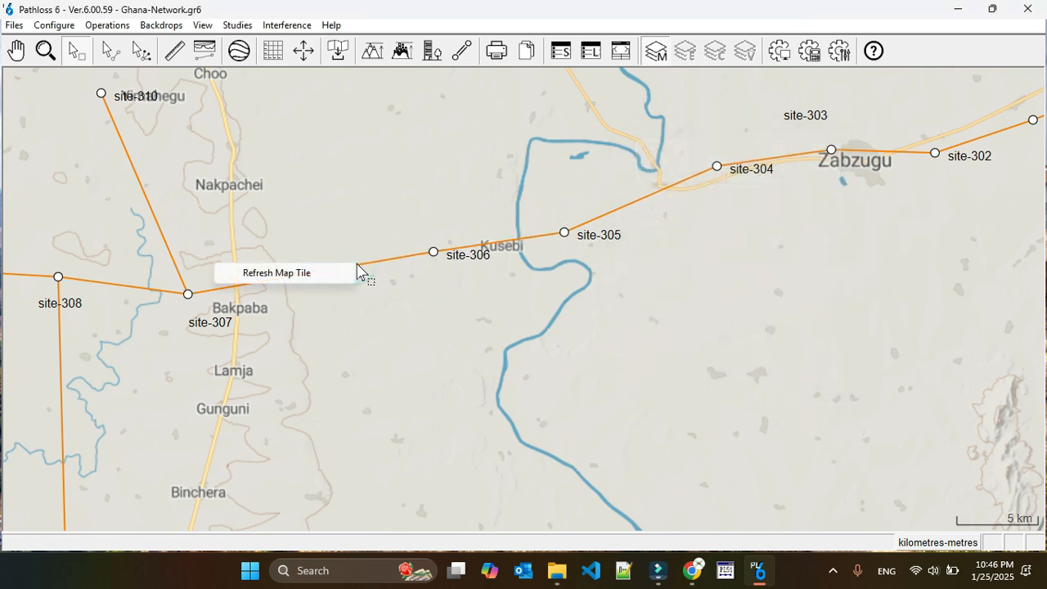
click(105, 45)
click(332, 269)
click(337, 278)
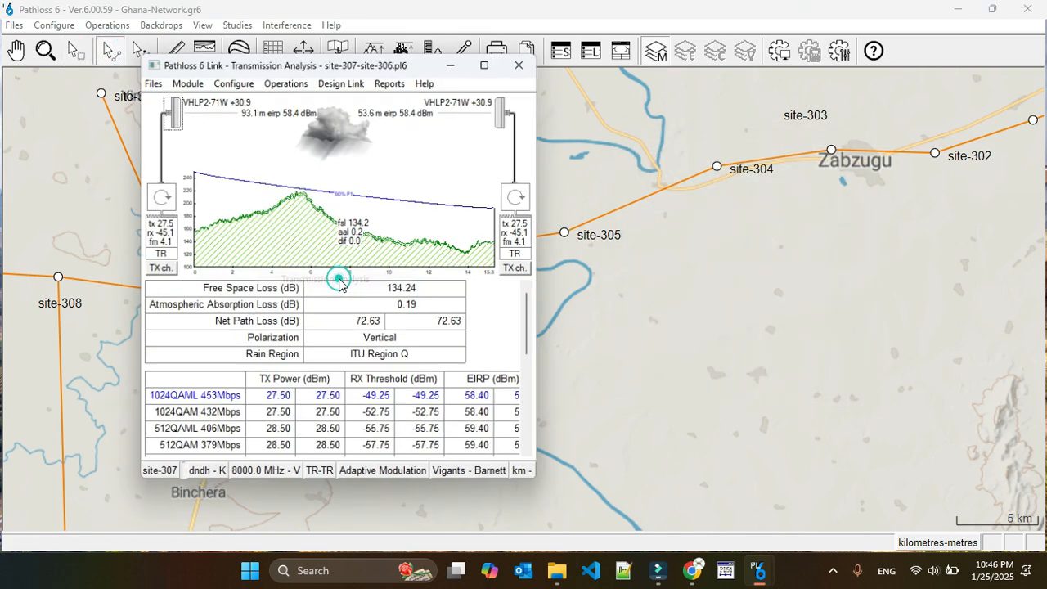
click(488, 62)
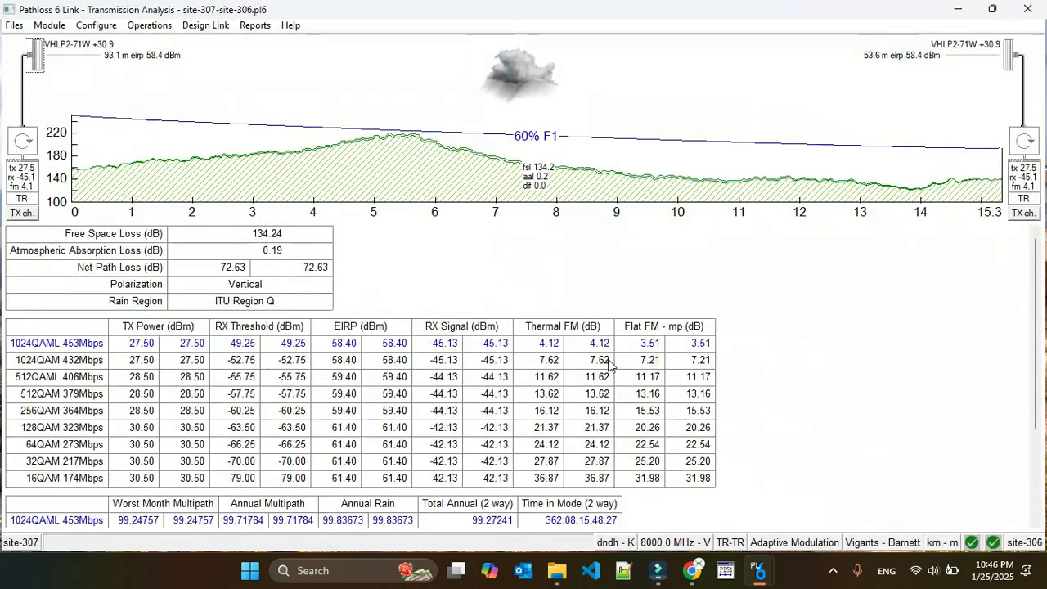
click(1028, 10)
Step: Examine the transmission analysis of the link between site-306 and site-305
click(512, 253)
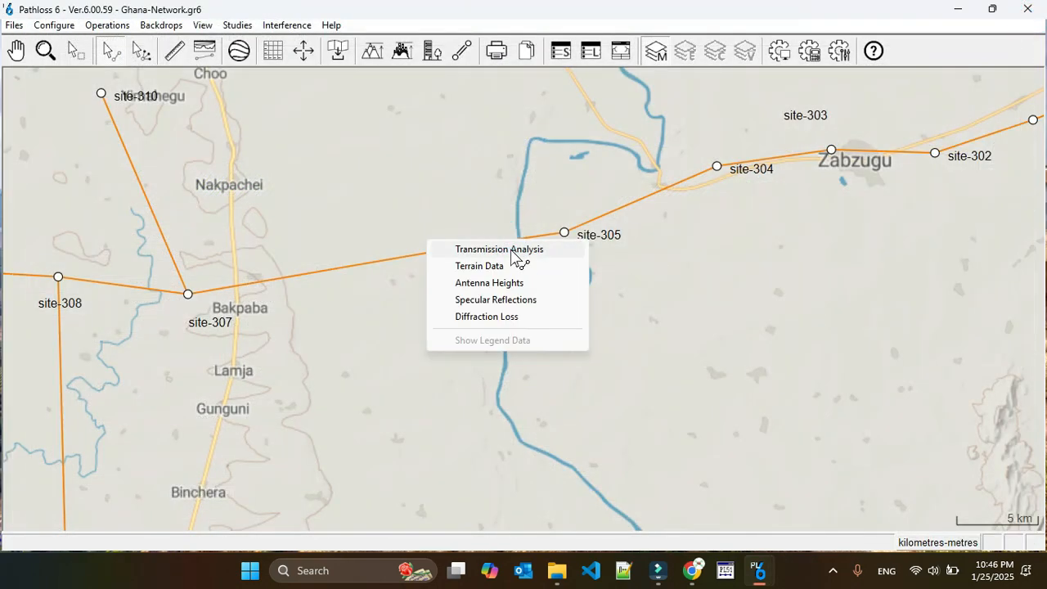
click(511, 250)
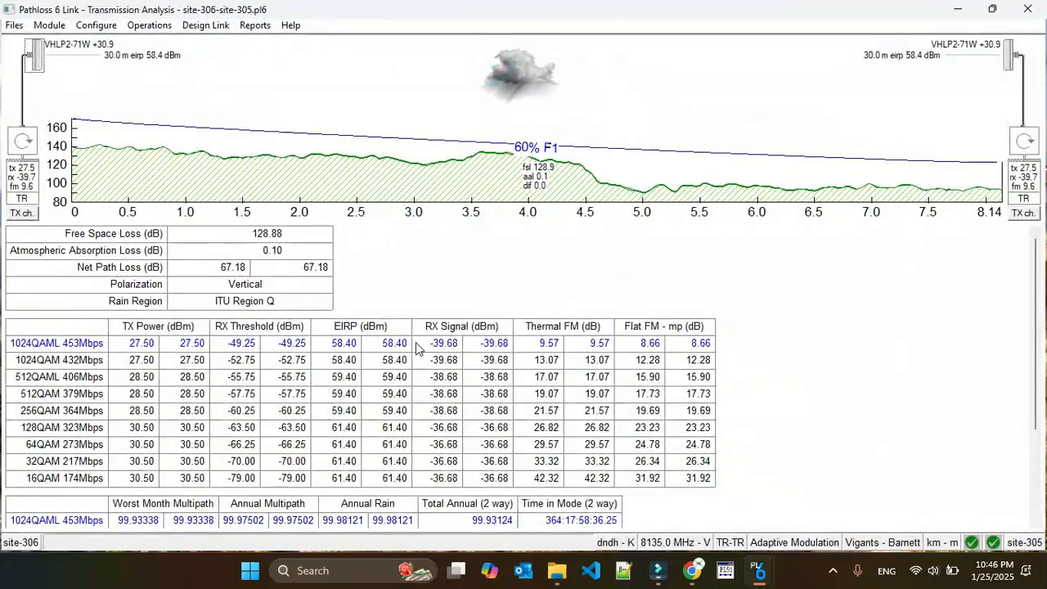
click(1027, 9)
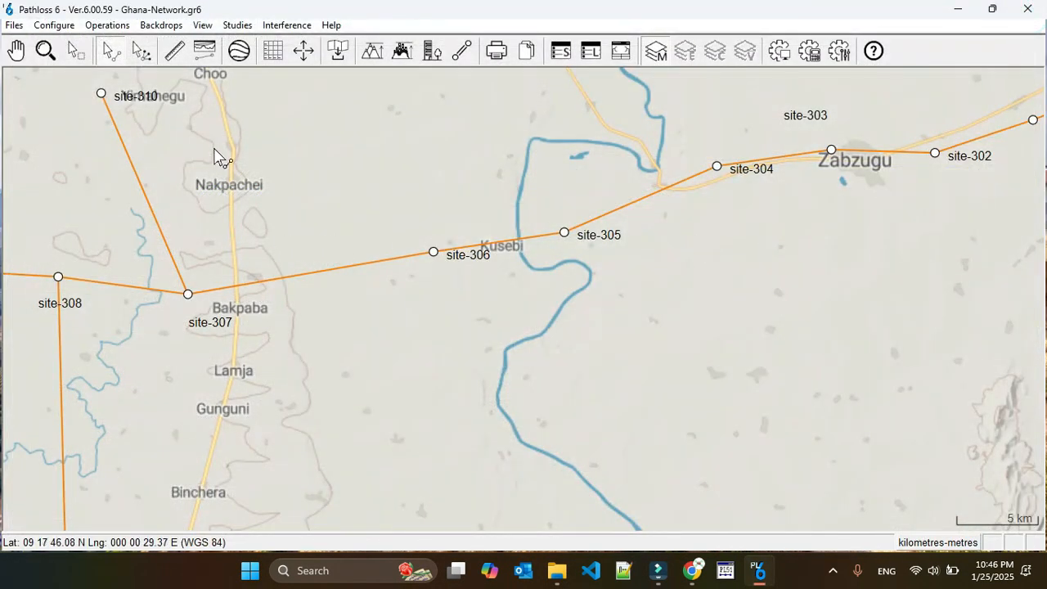
Step: Create a back-to-back antenna passive repeater at site-306 from the two links joining site-307, site-306 and site-305
click(77, 49)
drag(166, 308, 574, 222)
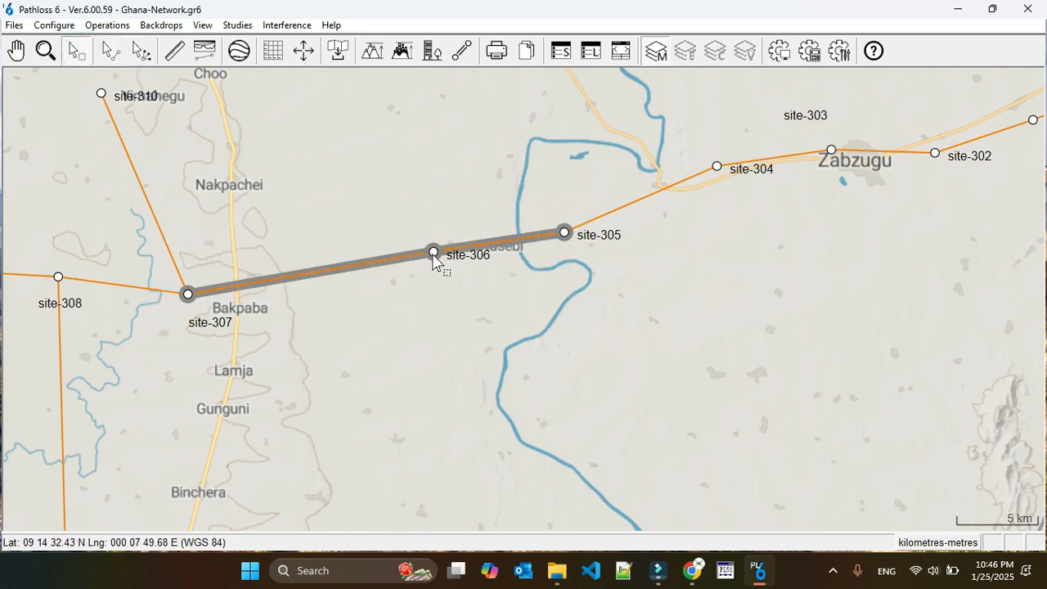
click(108, 25)
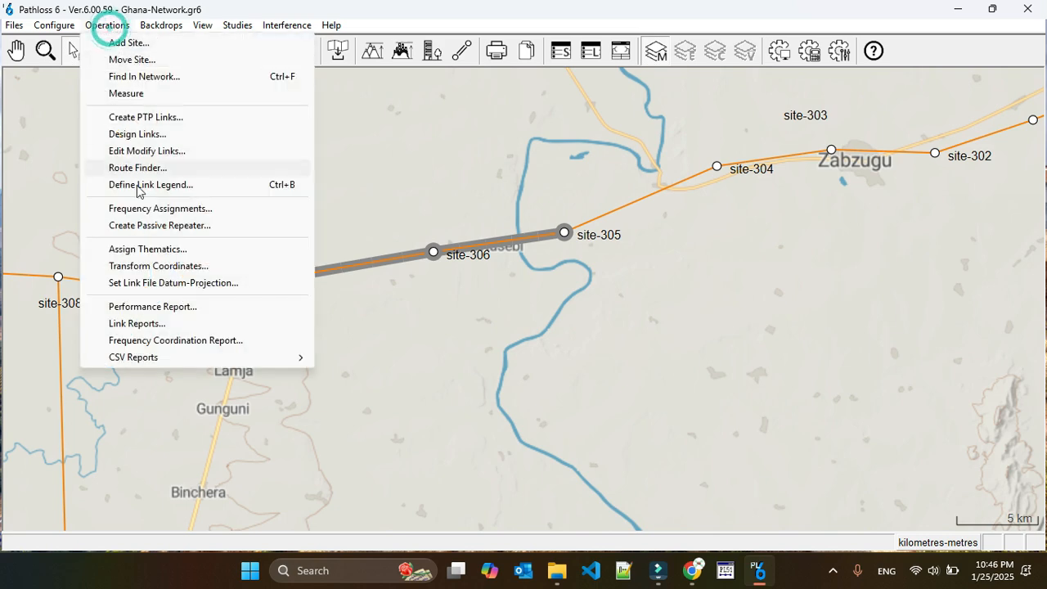
click(148, 225)
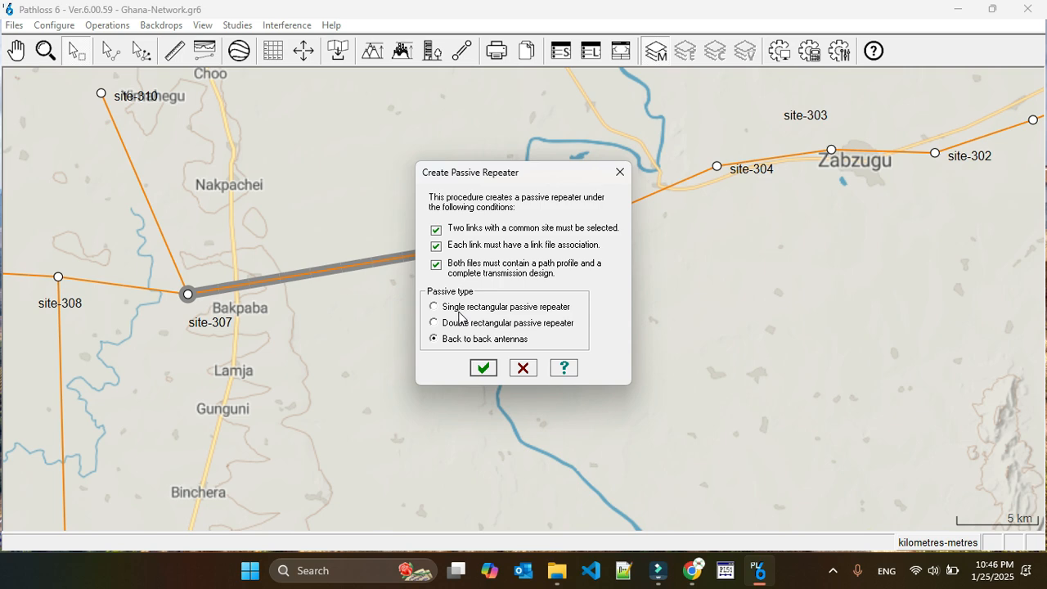
drag(543, 172, 678, 165)
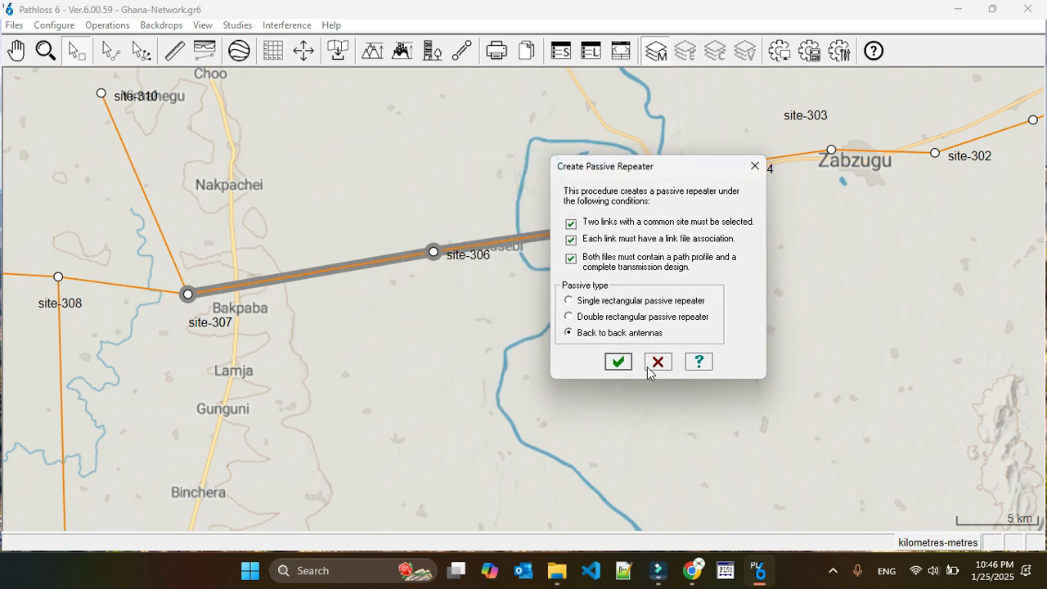
drag(663, 168, 746, 130)
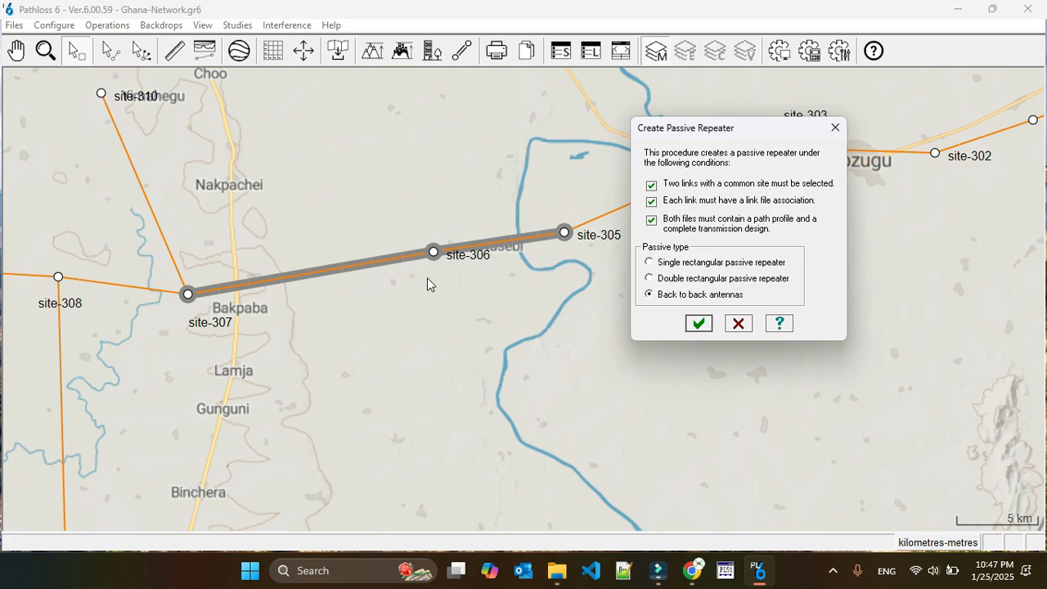
click(698, 323)
Step: Review the passive repeater link's transmission results and save it as site-307-passive-site-305 in Pathloss 6 Link Zip format in the test folder
click(489, 61)
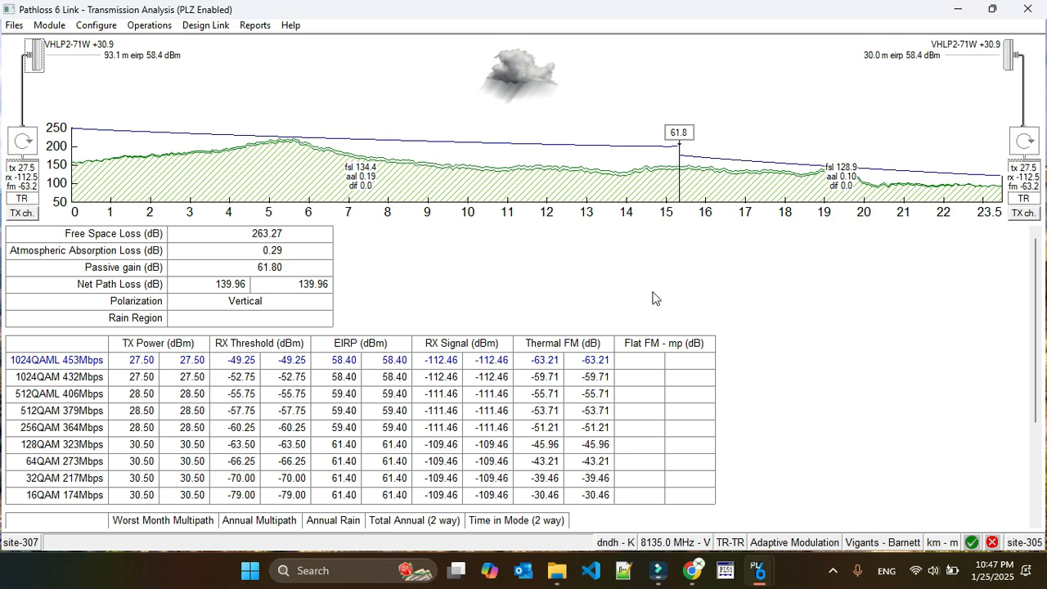
scroll(205, 458, down, 1)
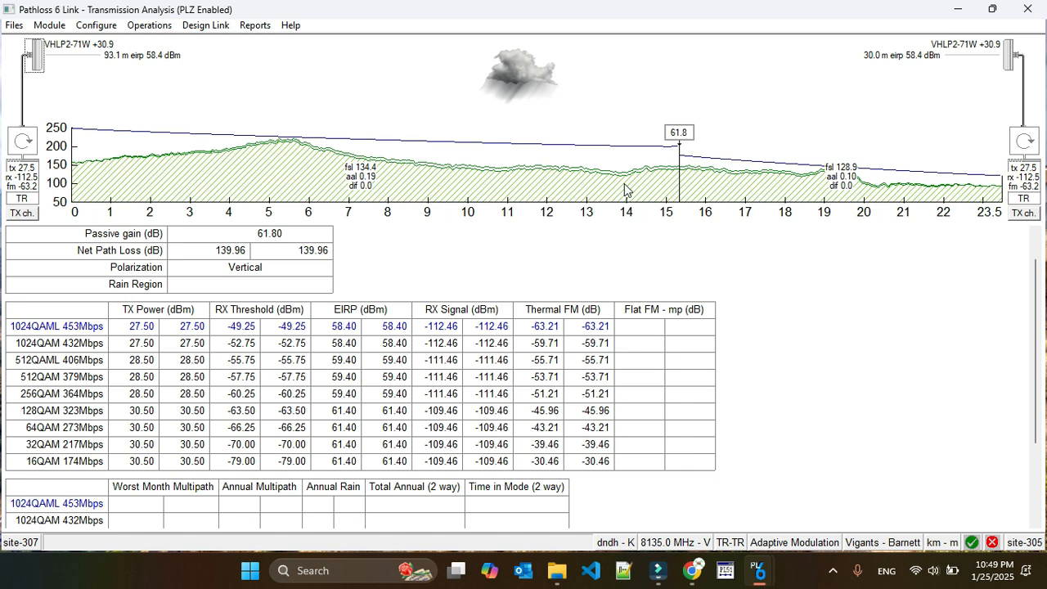
click(1027, 9)
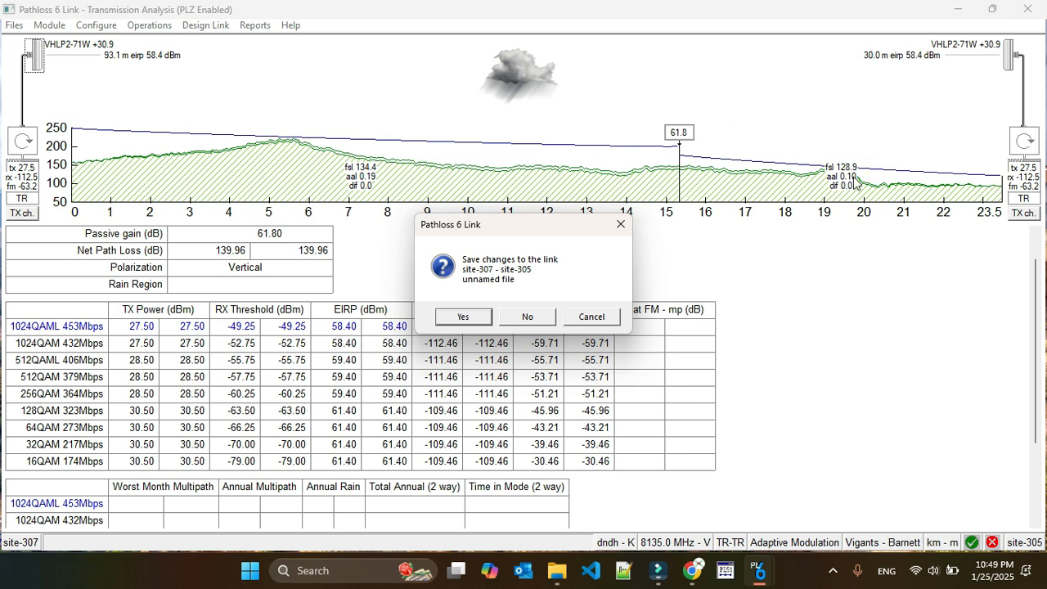
click(480, 319)
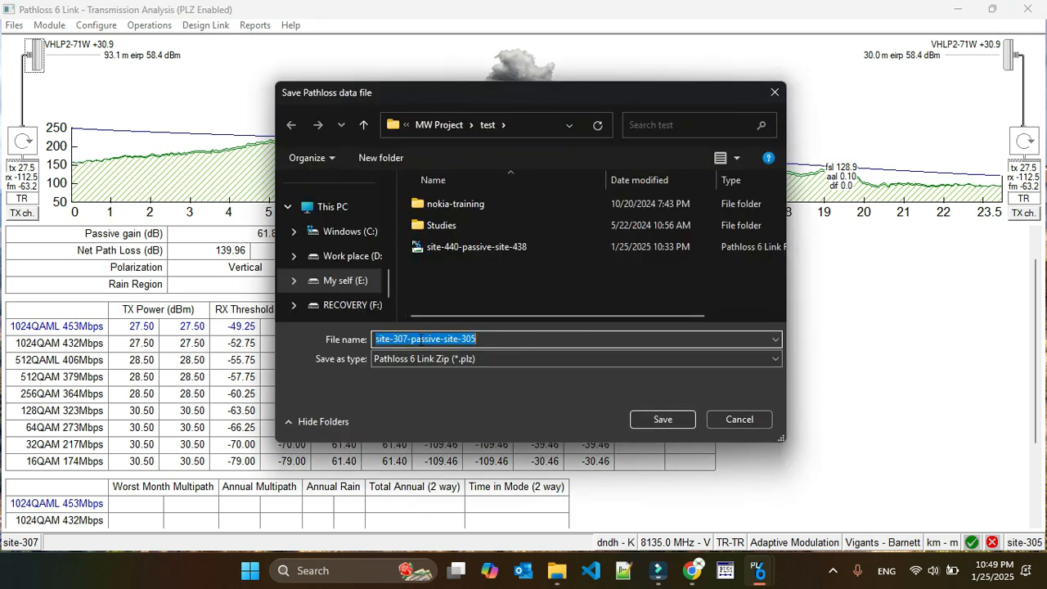
click(663, 419)
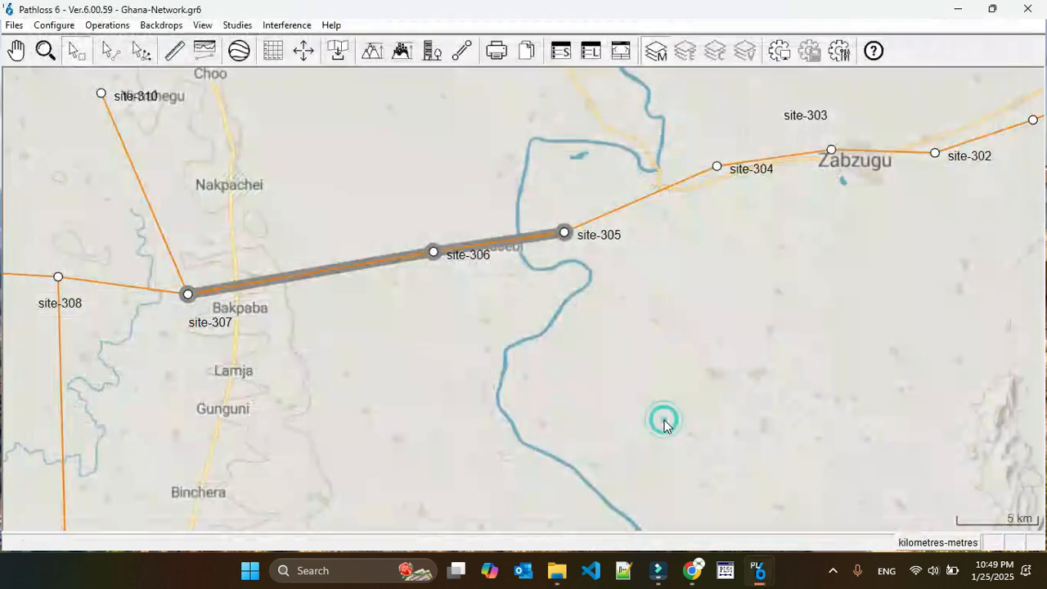
Step: Check on the map how the passive link from site-307 to site-305 selects compared with the neighbouring links toward site-304 and site-303
click(398, 260)
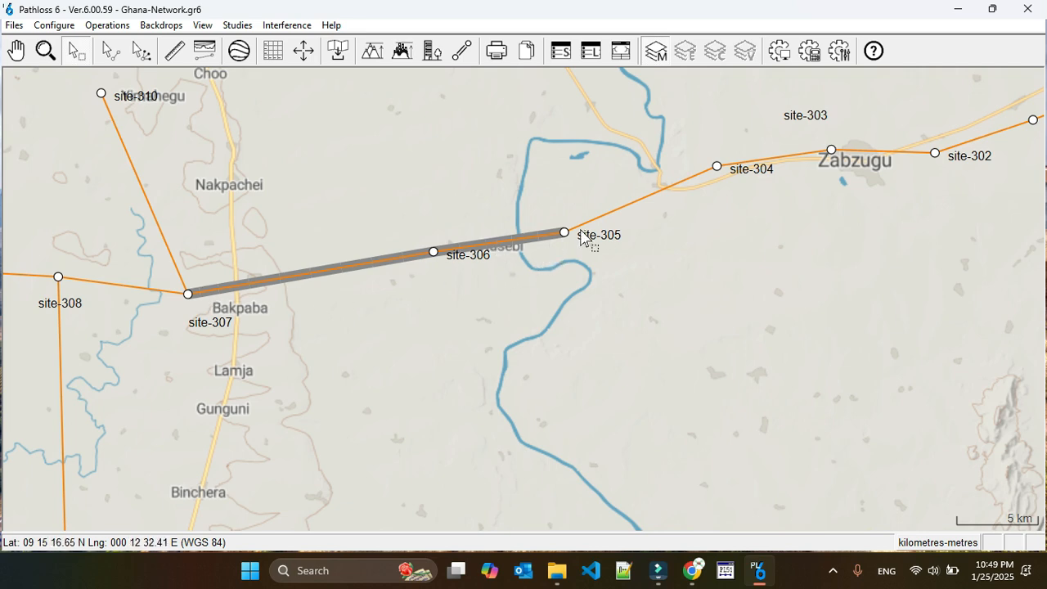
click(628, 206)
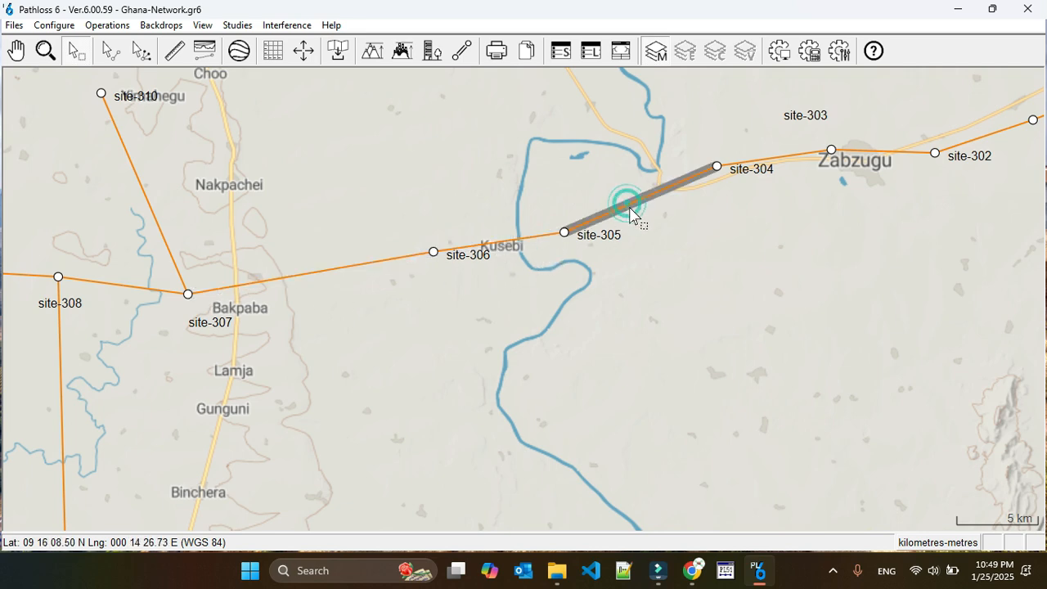
click(777, 157)
click(419, 258)
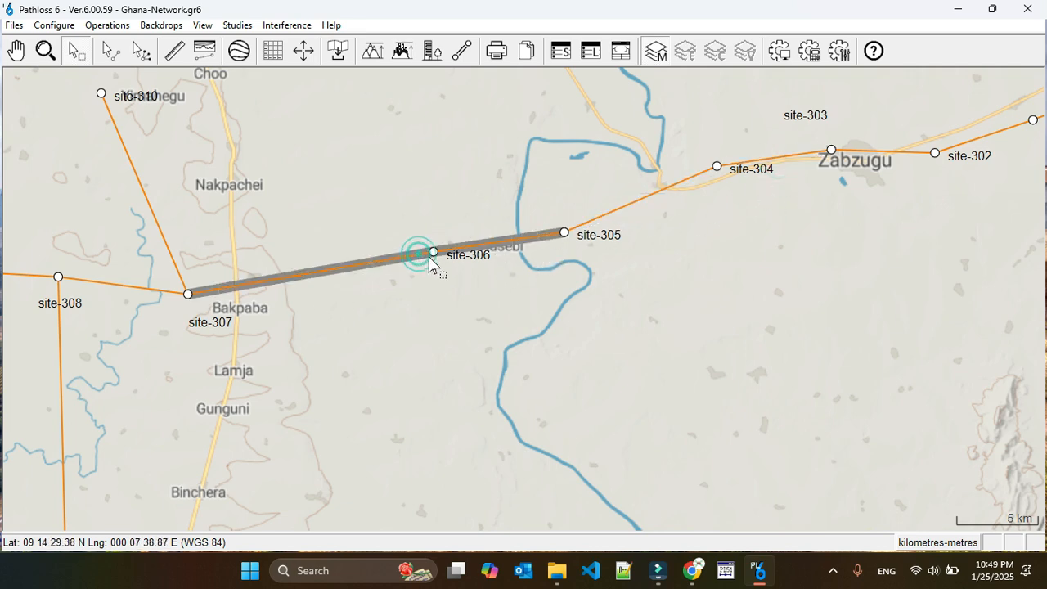
click(463, 296)
click(327, 270)
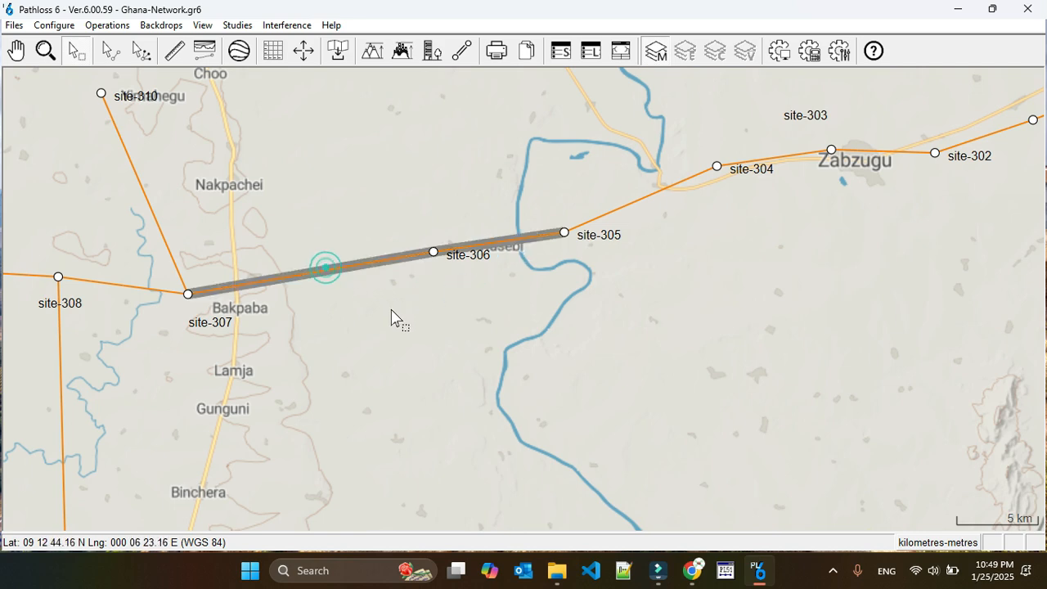
click(393, 311)
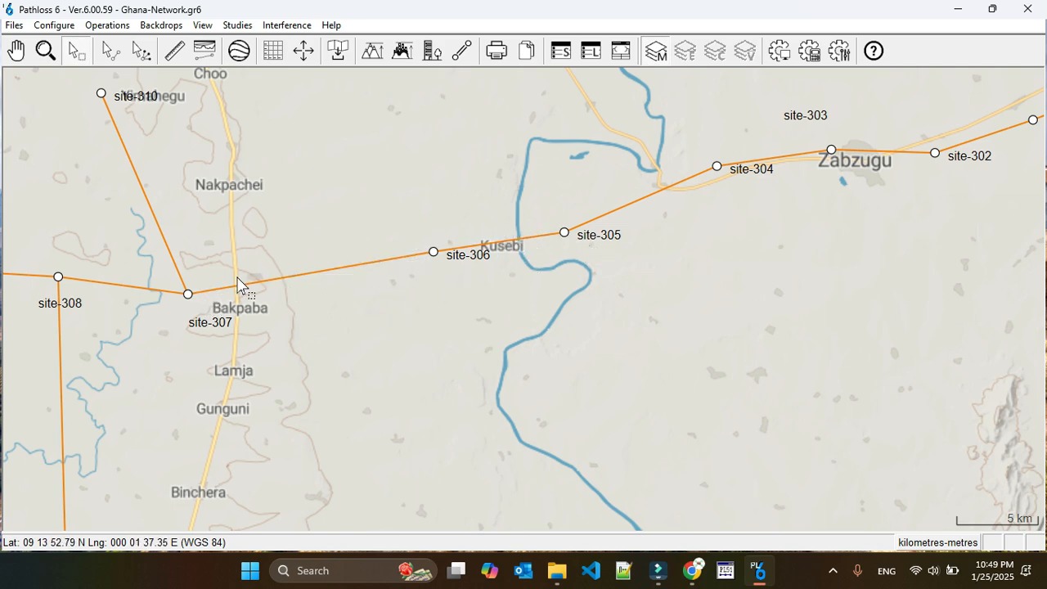